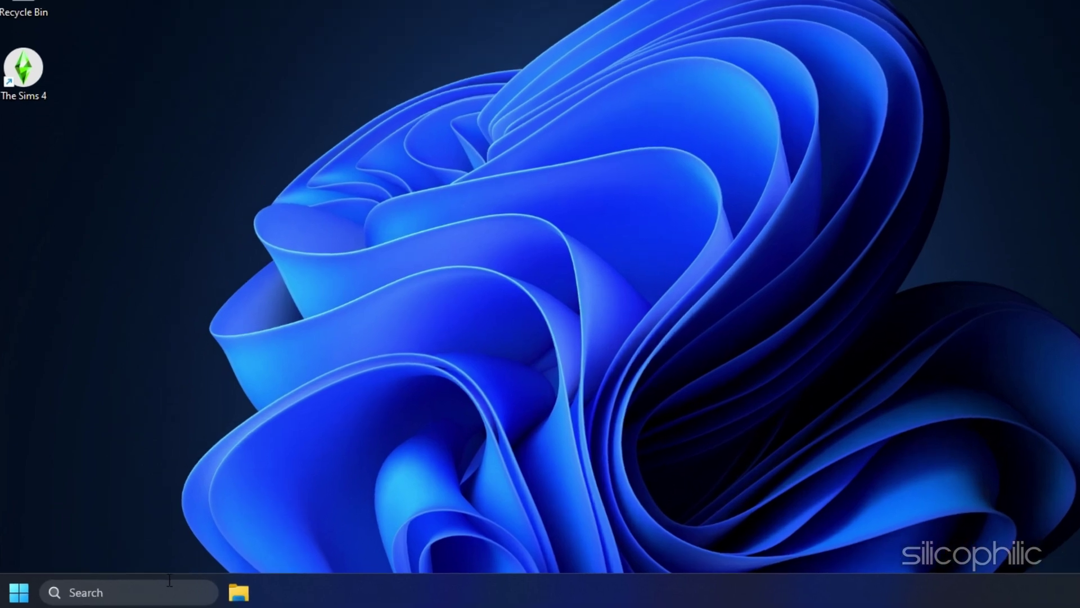
Find Windows Defender Firewall and go to its list of allowed apps
{"action": "left_click", "coordinate": [140, 589]}
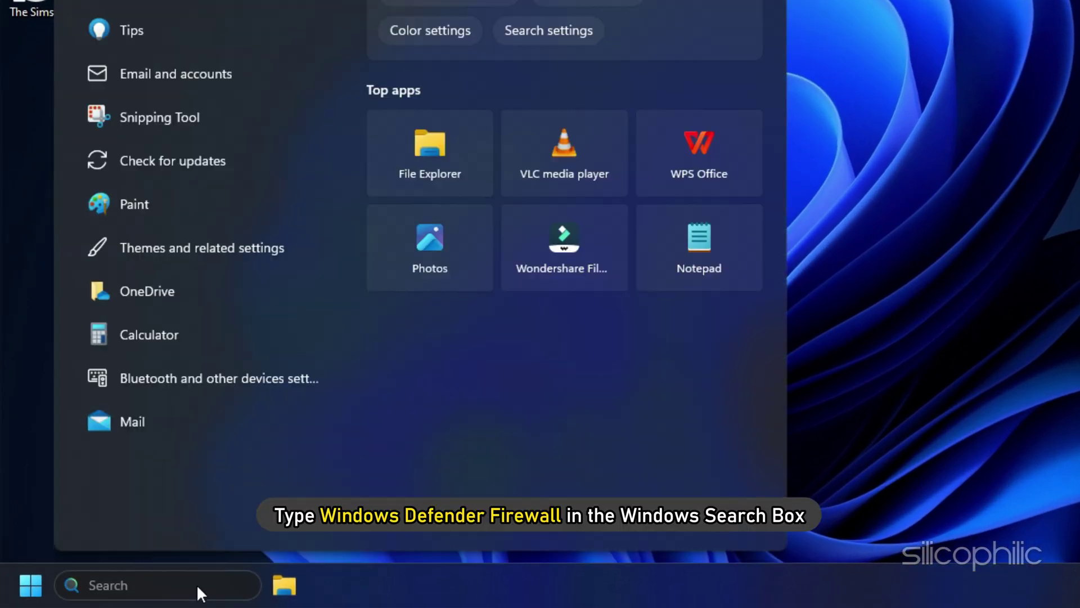
{"action": "type", "text": "Windows Defender Firewall"}
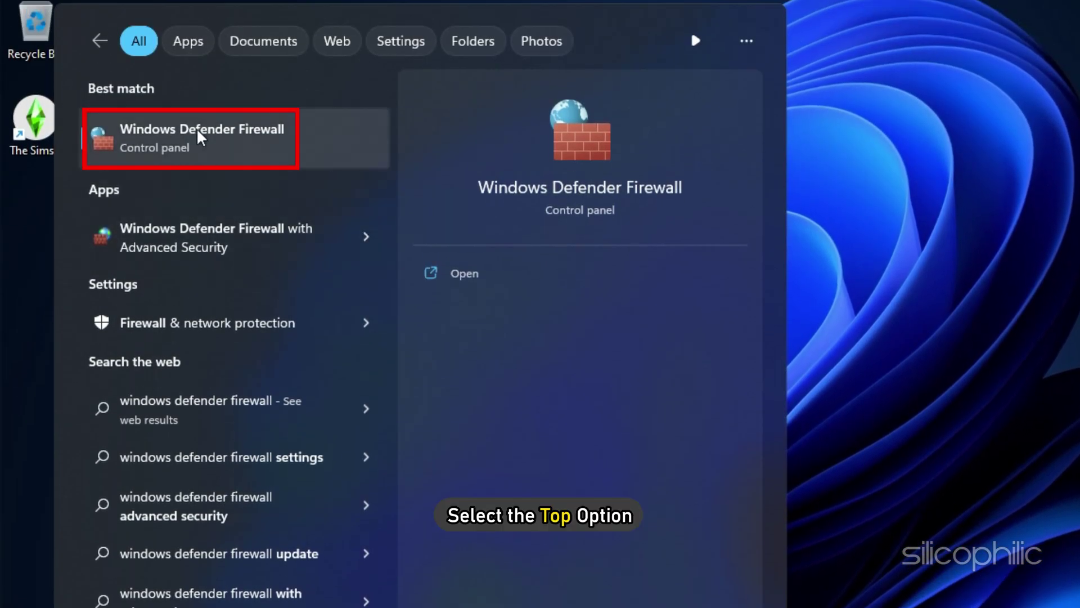
{"action": "left_click", "coordinate": [197, 8]}
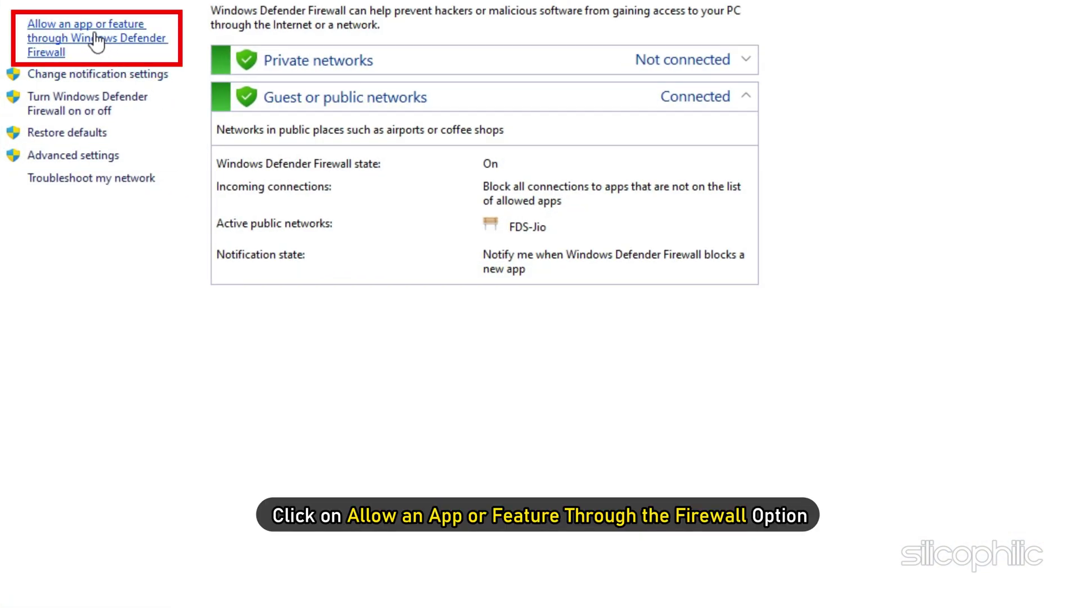
{"action": "left_click", "coordinate": [97, 40]}
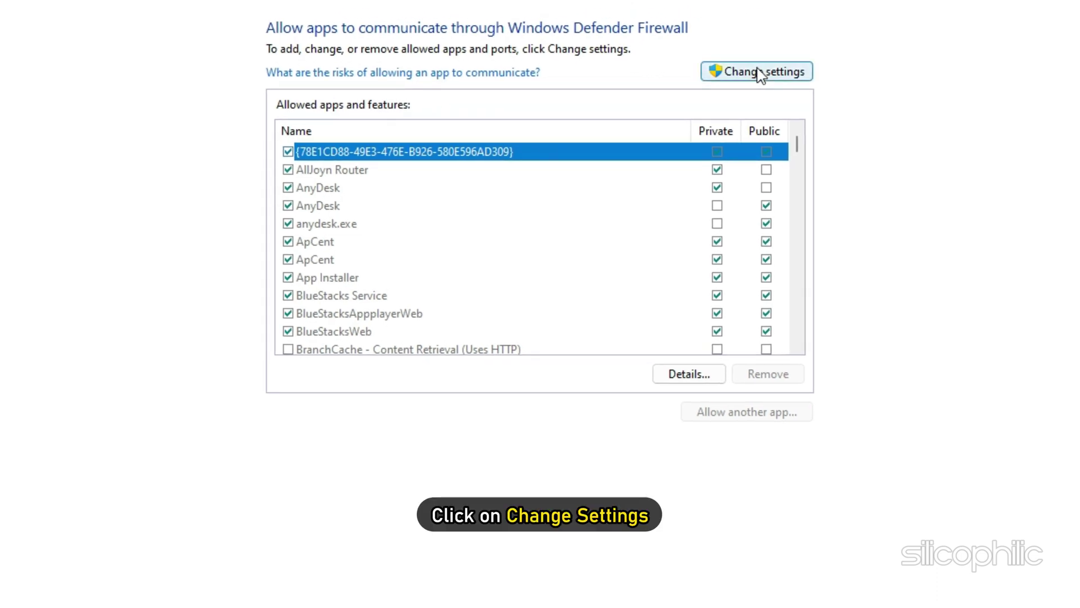
Allow The Sims 4 64 Bit on Private and Public networks, save, and close the firewall window
{"action": "left_click", "coordinate": [760, 73]}
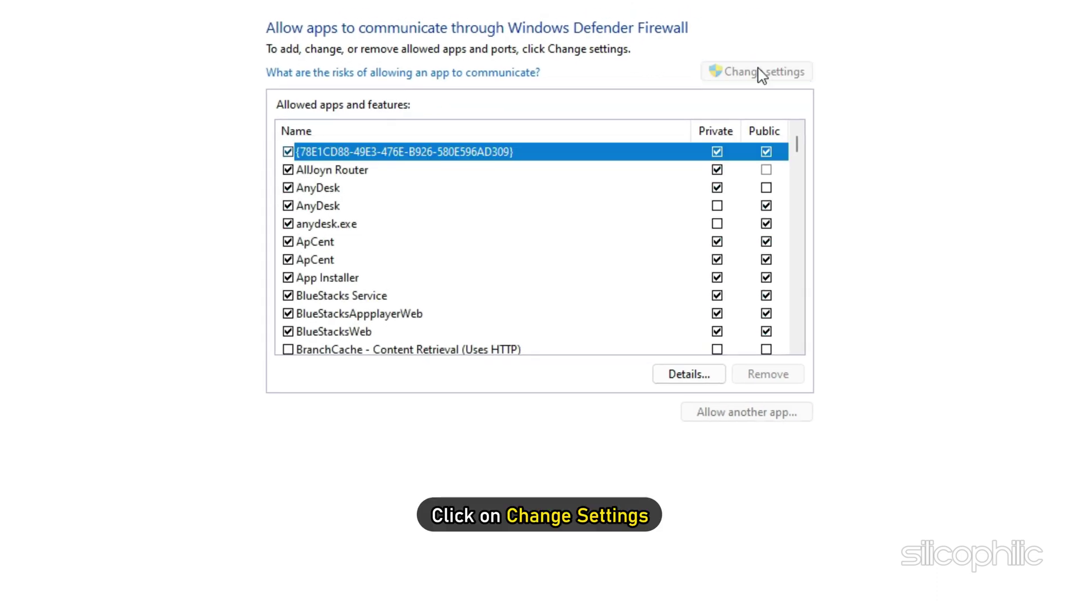
{"action": "scroll", "coordinate": [422, 260], "scroll_direction": "down", "scroll_amount": 20}
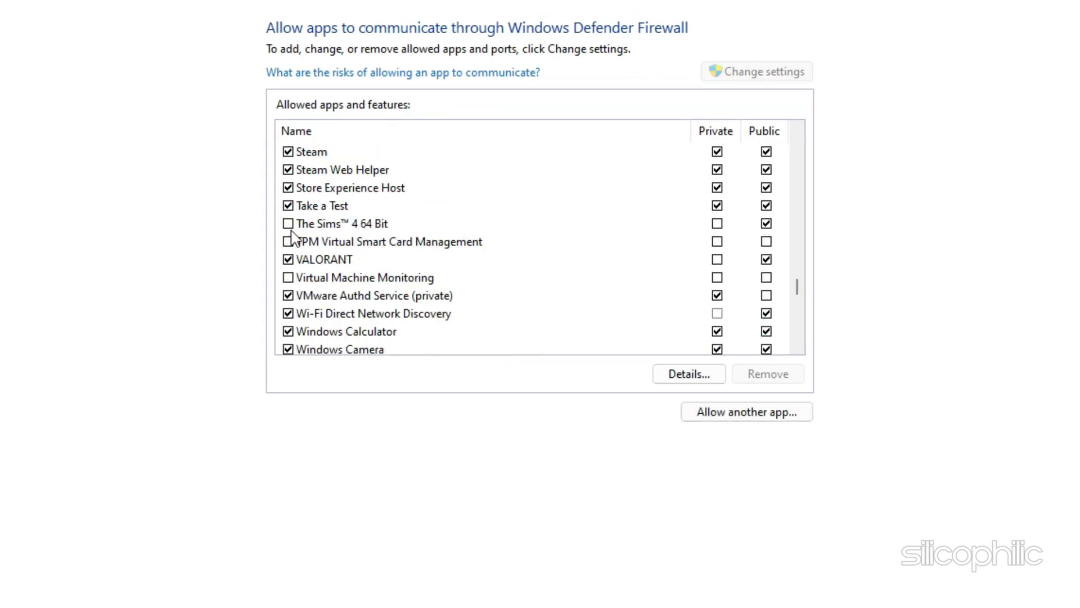
{"action": "left_click", "coordinate": [287, 224]}
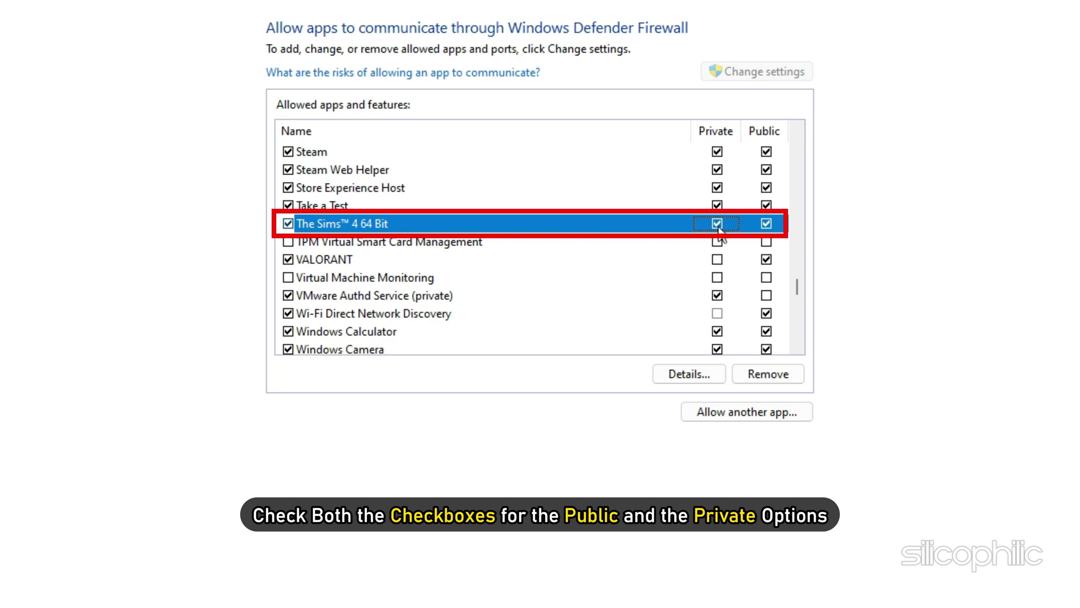
{"action": "left_click", "coordinate": [676, 541]}
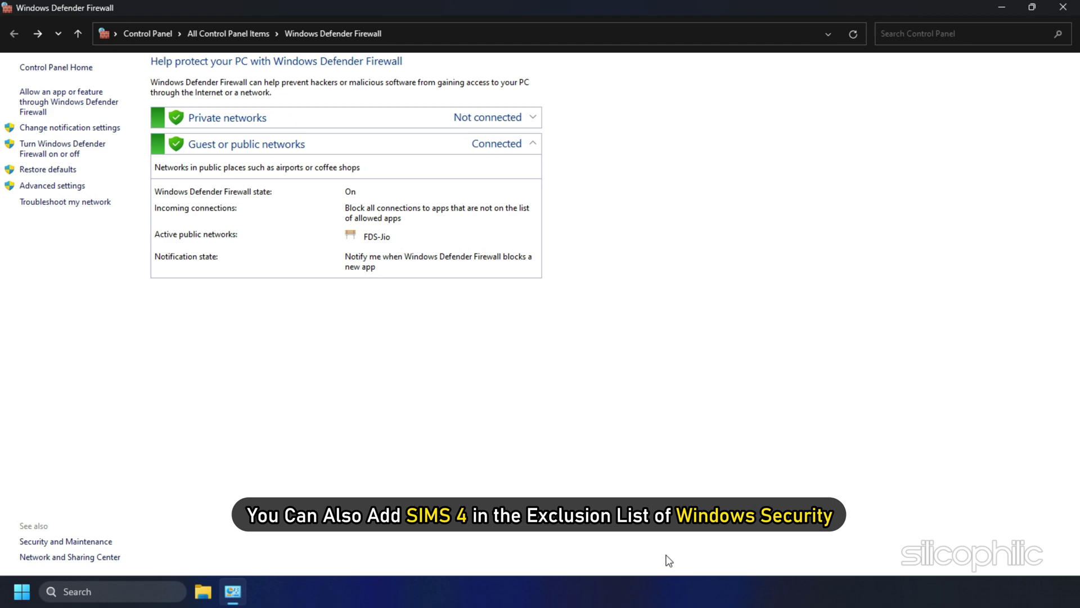
{"action": "left_click", "coordinate": [1063, 10]}
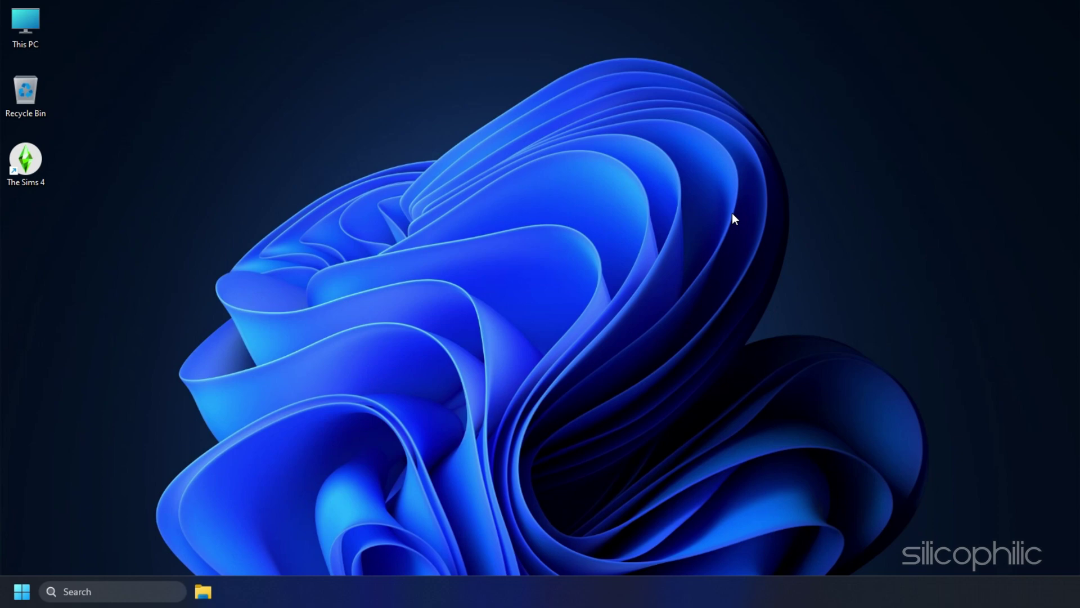
Open the Virus & threat protection settings in Windows Security
{"action": "left_click", "coordinate": [129, 593]}
{"action": "type", "text": "Windows secur"}
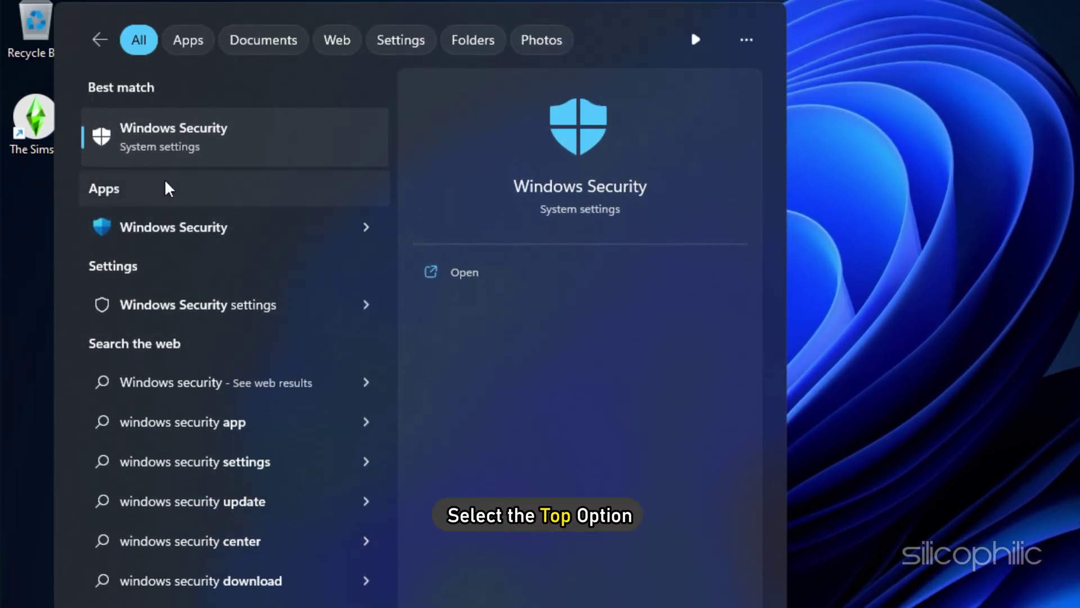
{"action": "left_click", "coordinate": [174, 133]}
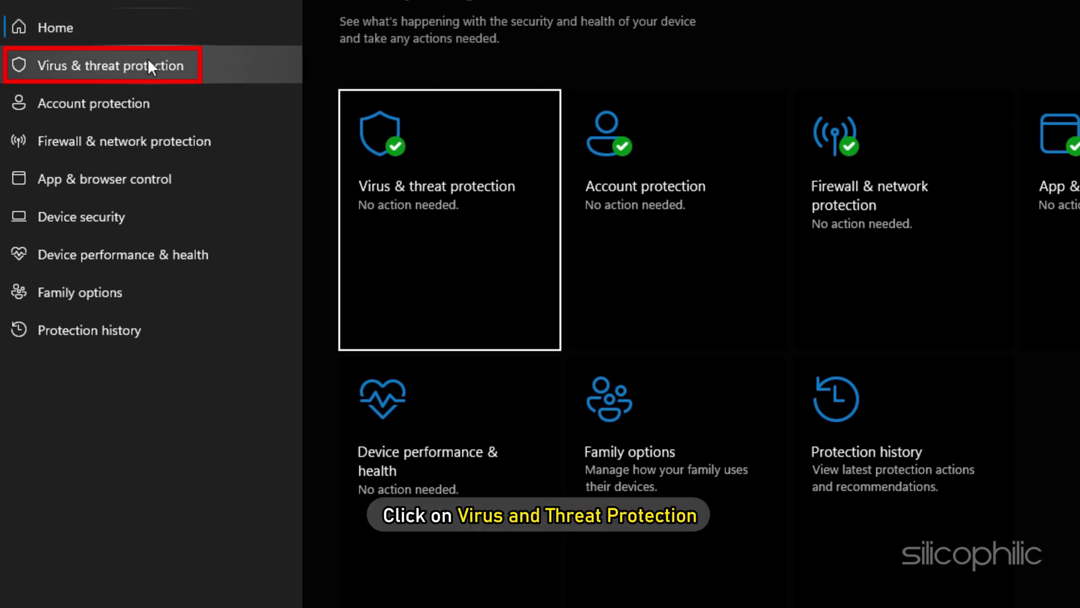
{"action": "left_click", "coordinate": [109, 68]}
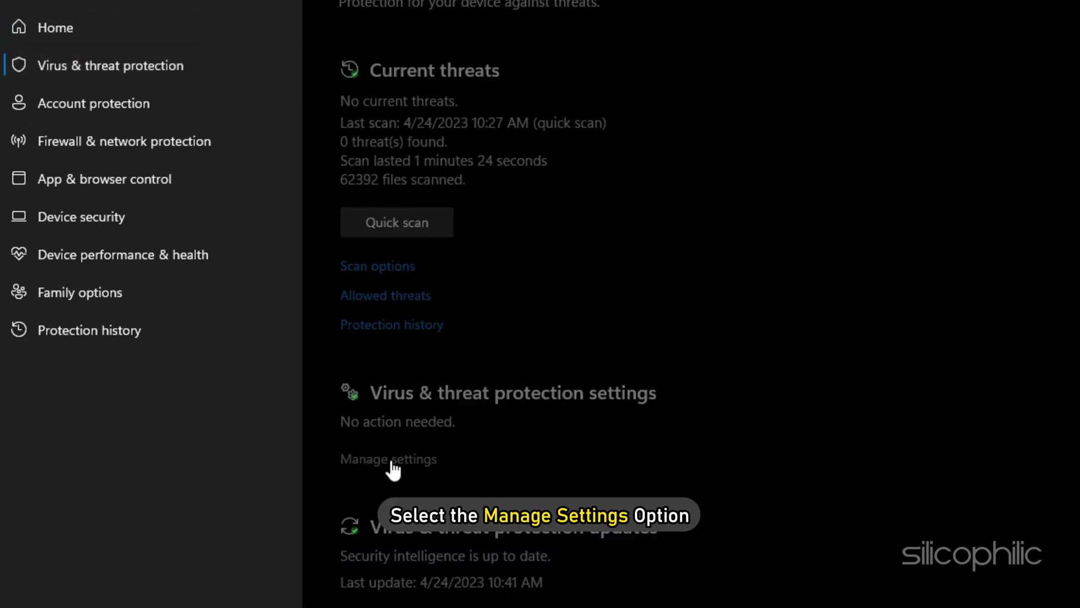
{"action": "left_click", "coordinate": [392, 462]}
Add a new Folder exclusion from the Exclusions section
{"action": "scroll", "coordinate": [458, 444], "scroll_direction": "down", "scroll_amount": 5}
{"action": "scroll", "coordinate": [457, 445], "scroll_direction": "down", "scroll_amount": 3}
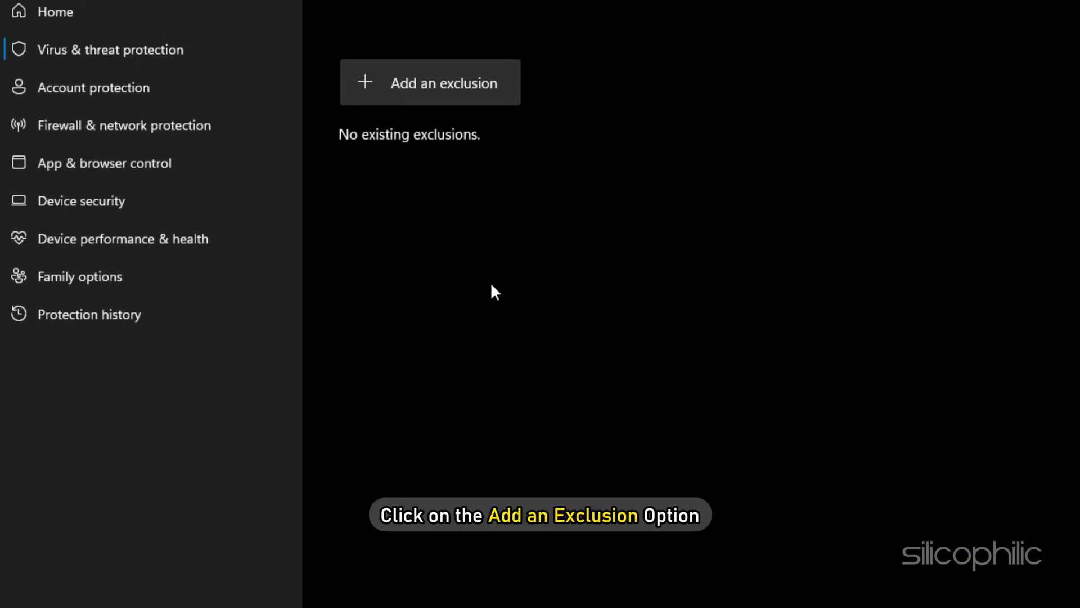
{"action": "left_click", "coordinate": [435, 83]}
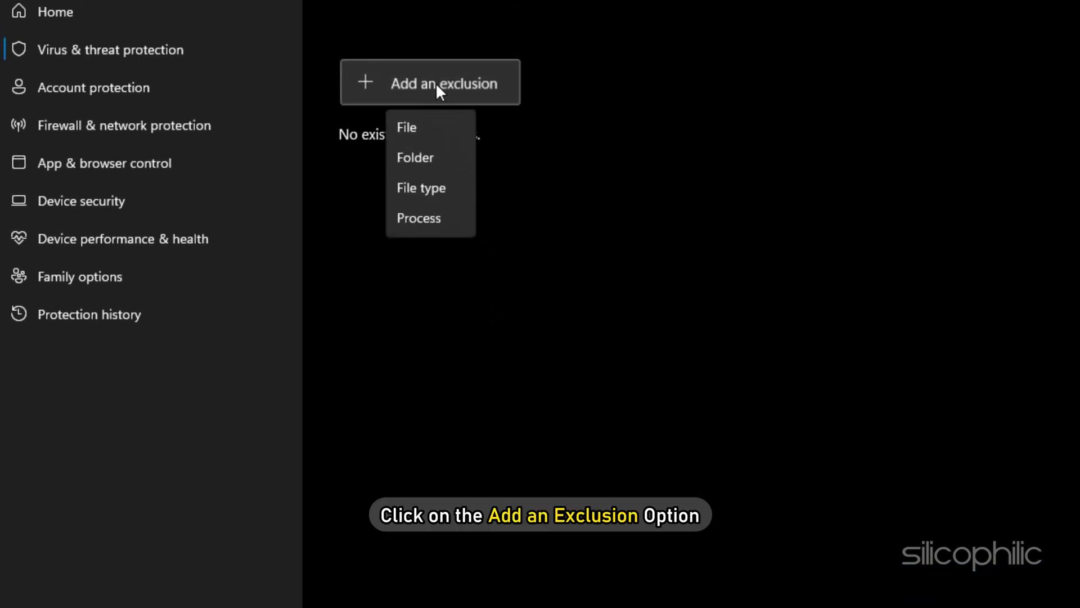
{"action": "left_click", "coordinate": [413, 163]}
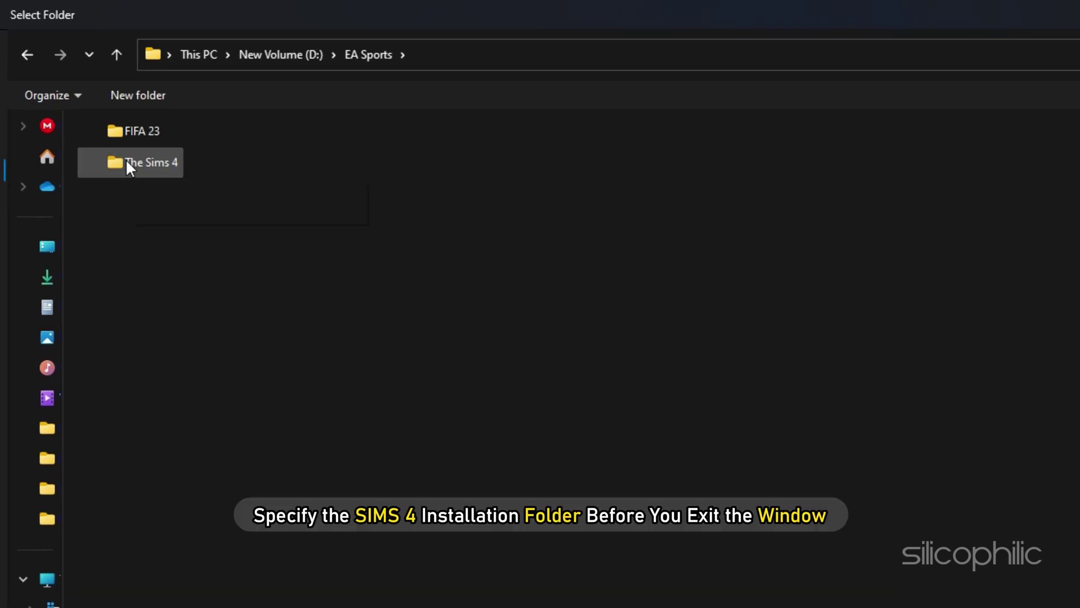
Pick The Sims 4 folder on D:\EA Sports as the excluded folder
{"action": "left_click", "coordinate": [121, 159]}
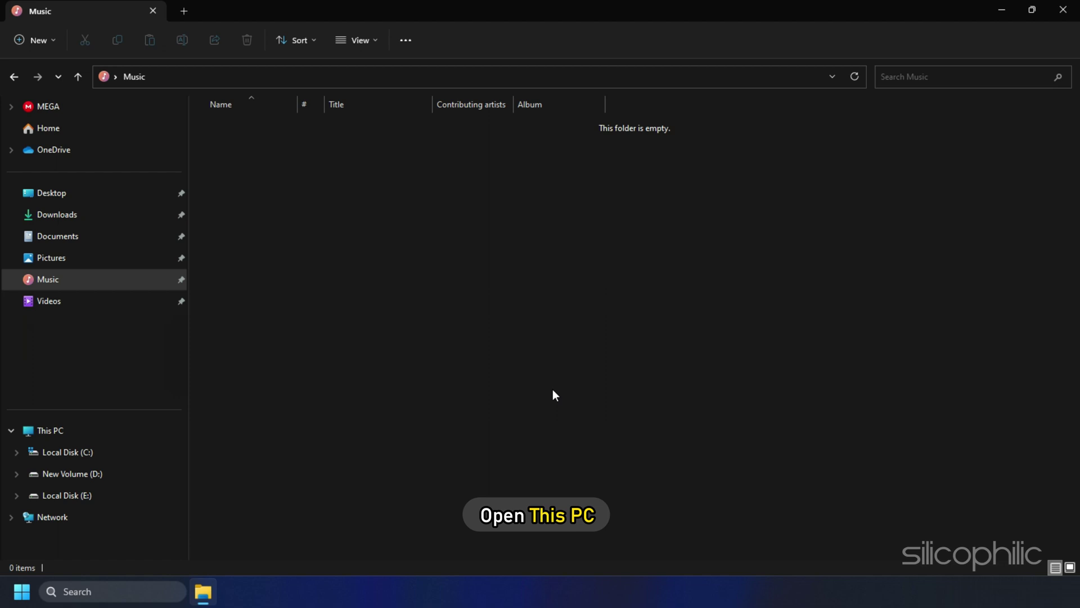
Delete localthumbcache.package from Documents\Electronic Arts\The Sims 4
{"action": "left_click", "coordinate": [83, 238]}
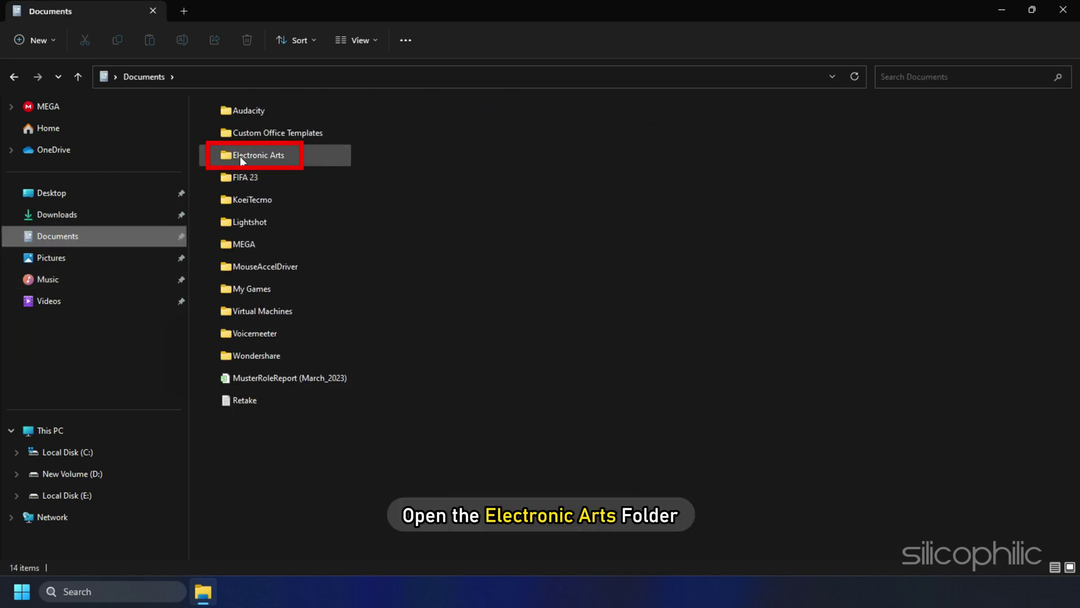
{"action": "double_click", "coordinate": [240, 156]}
{"action": "double_click", "coordinate": [248, 107]}
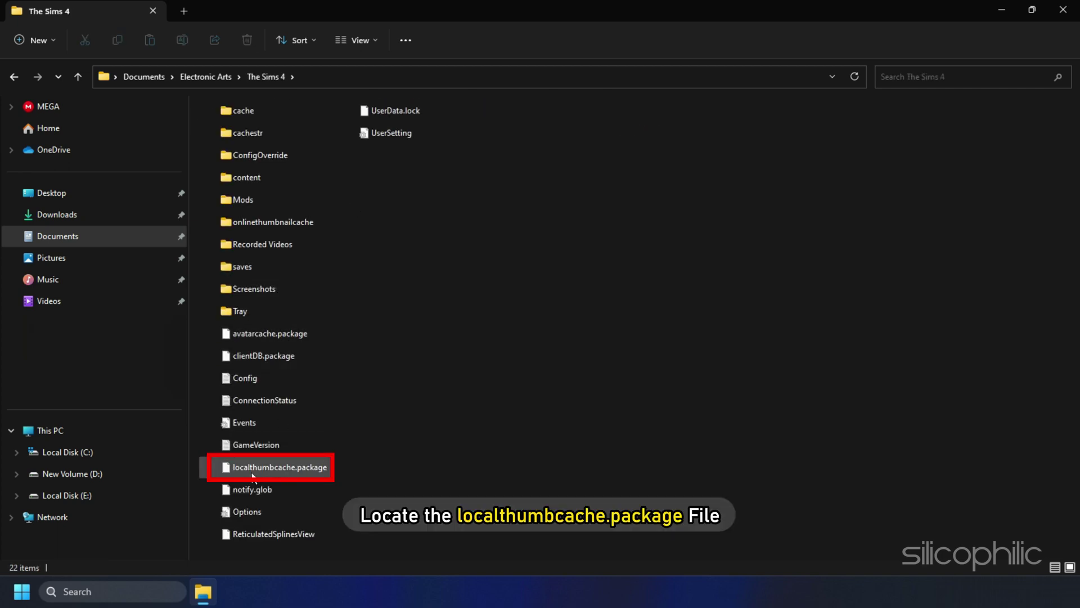
{"action": "left_click", "coordinate": [267, 469]}
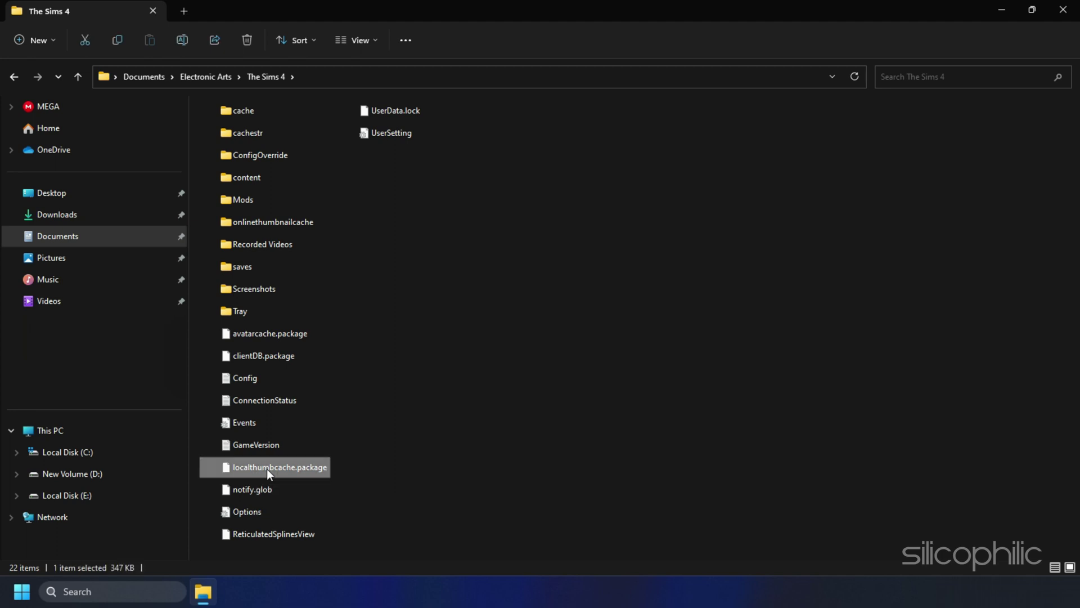
{"action": "left_click", "coordinate": [249, 42]}
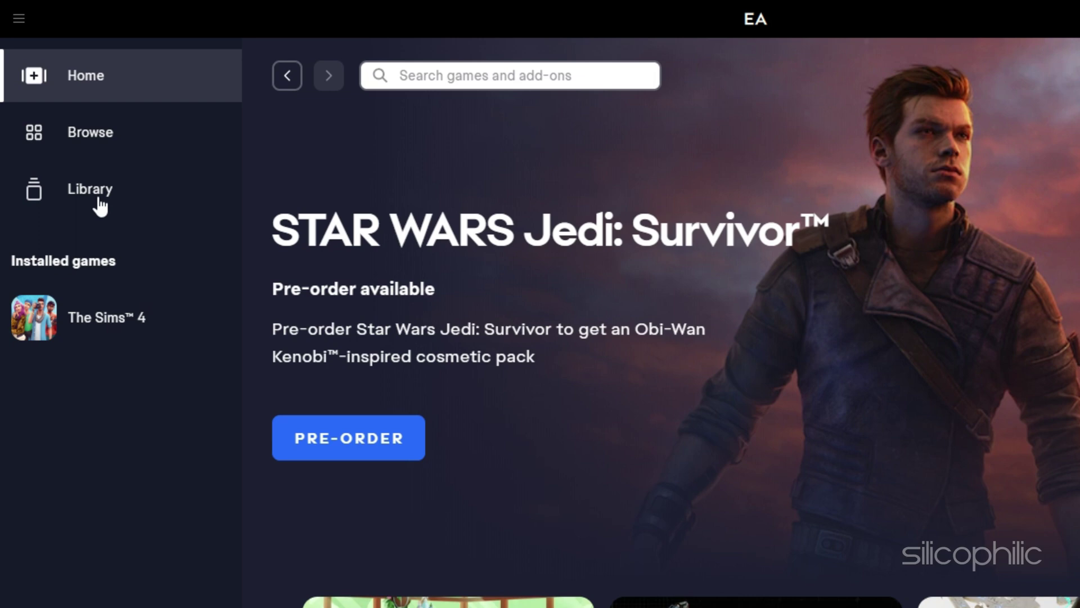
Run Repair on The Sims 4 from its options in the EA app Library
{"action": "left_click", "coordinate": [80, 200]}
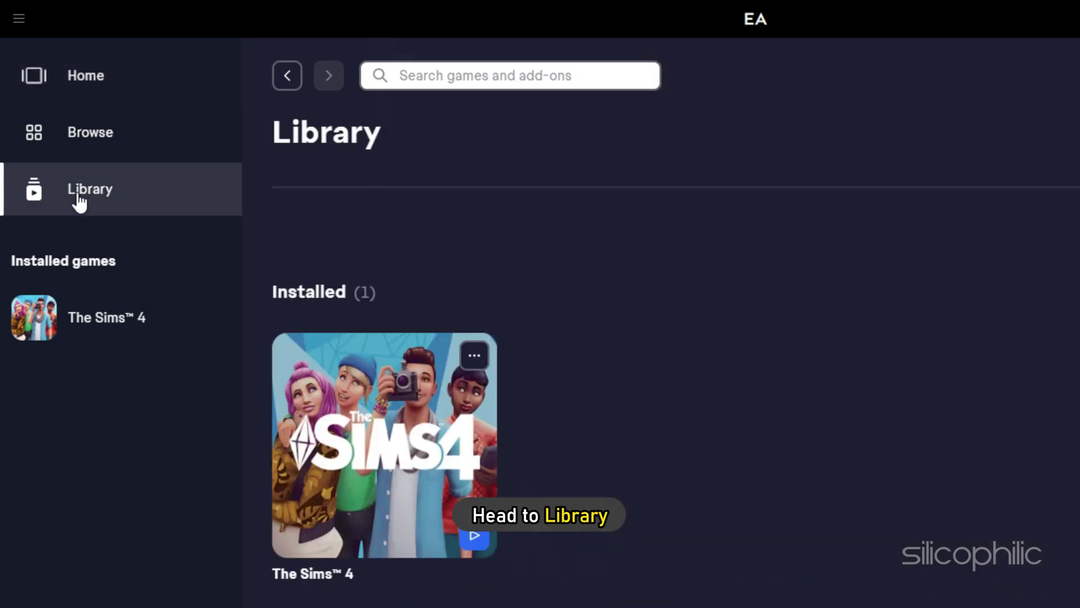
{"action": "left_click", "coordinate": [476, 348]}
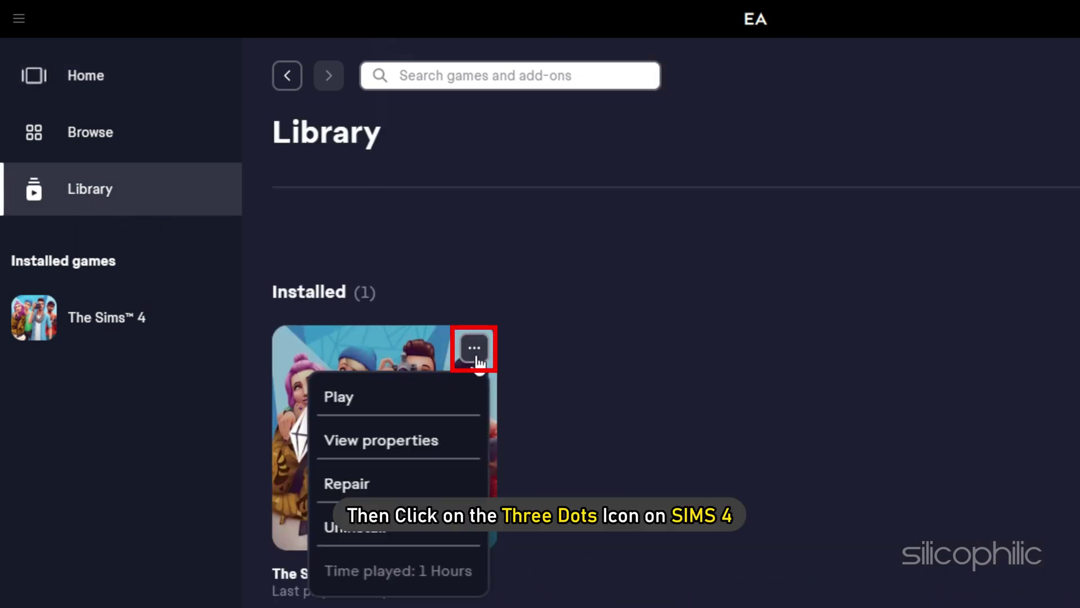
{"action": "left_click", "coordinate": [345, 485]}
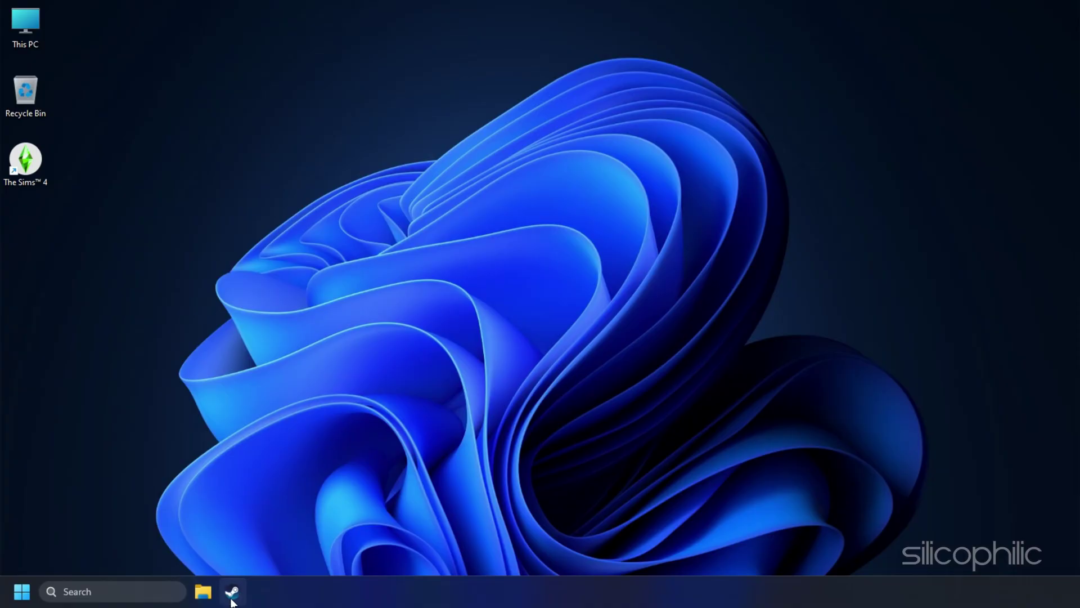
Verify integrity of The Sims 4 game files from its Steam Properties, Local Files
{"action": "left_click", "coordinate": [232, 592]}
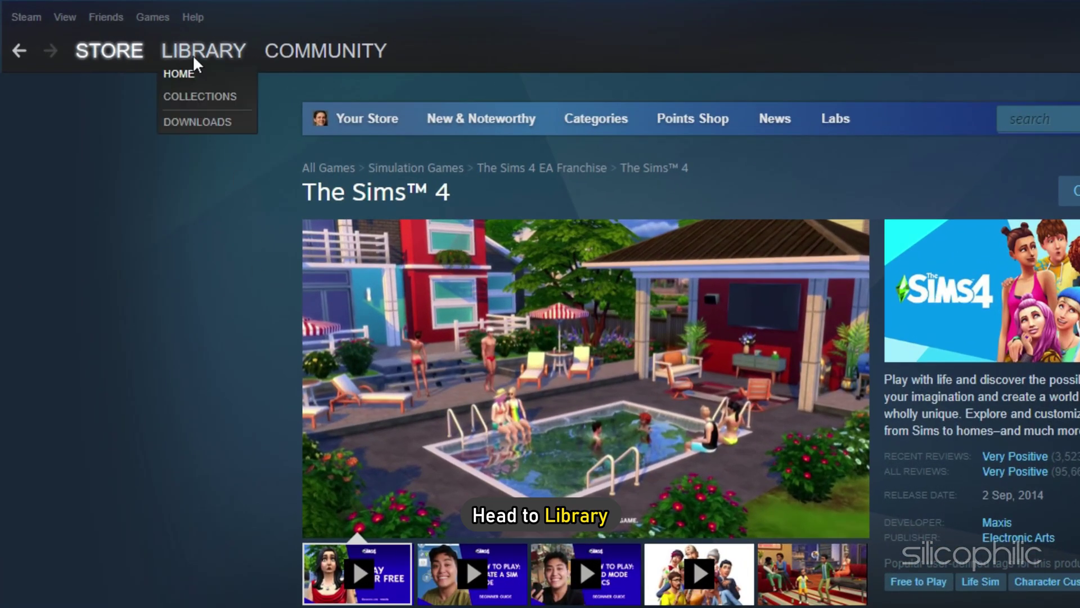
{"action": "left_click", "coordinate": [153, 45]}
{"action": "right_click", "coordinate": [76, 230]}
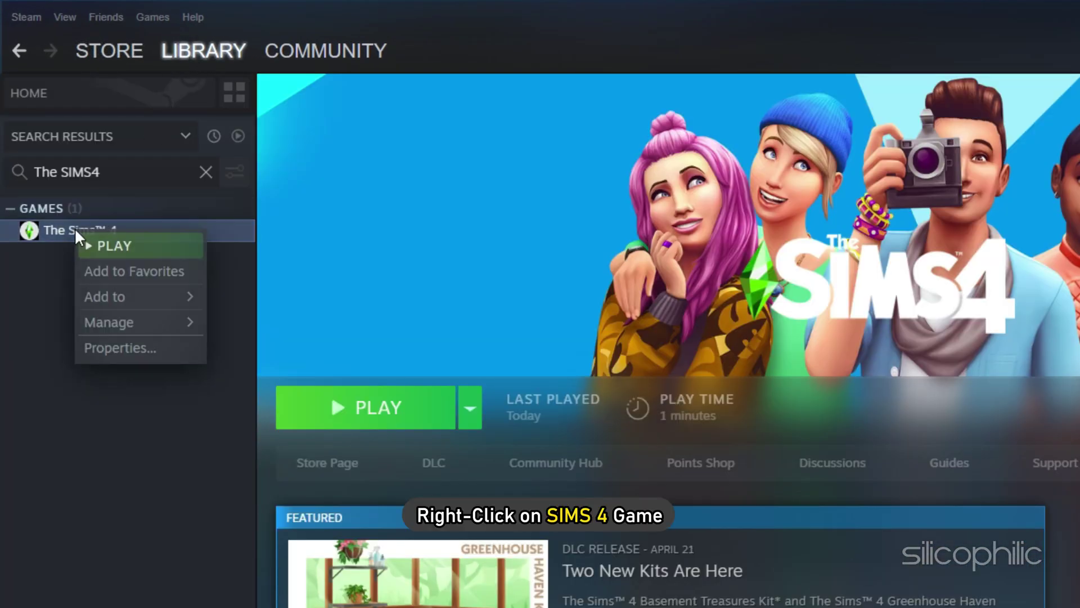
{"action": "left_click", "coordinate": [122, 349]}
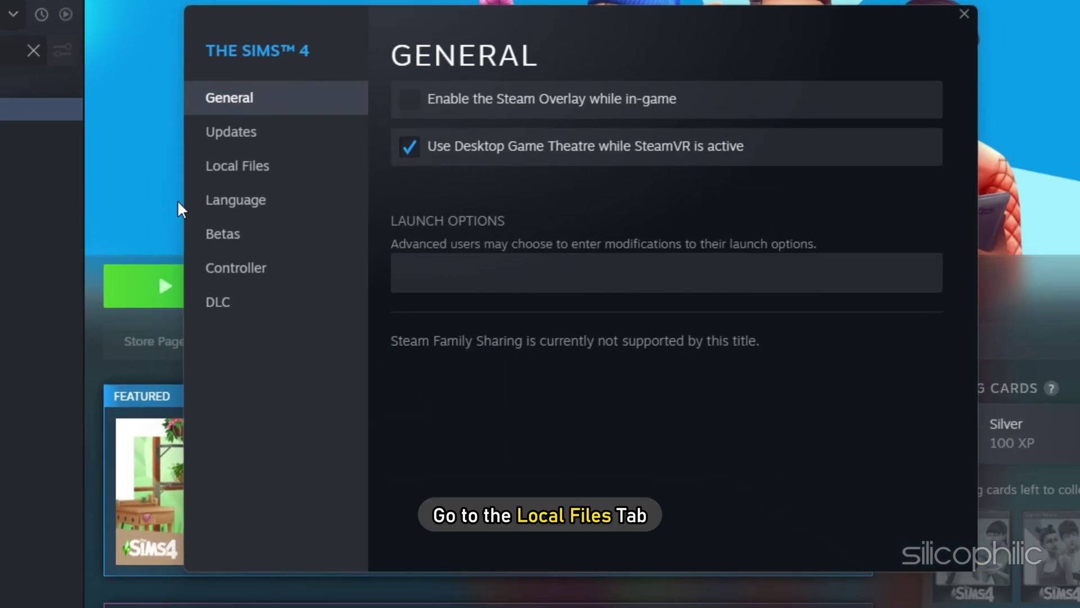
{"action": "left_click", "coordinate": [407, 293]}
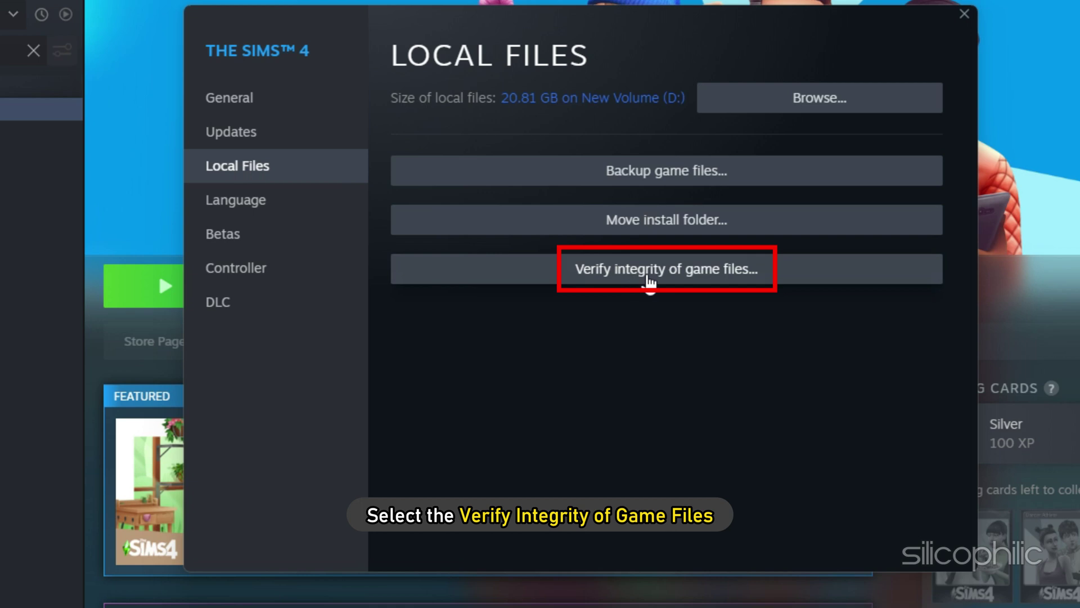
{"action": "left_click", "coordinate": [648, 277]}
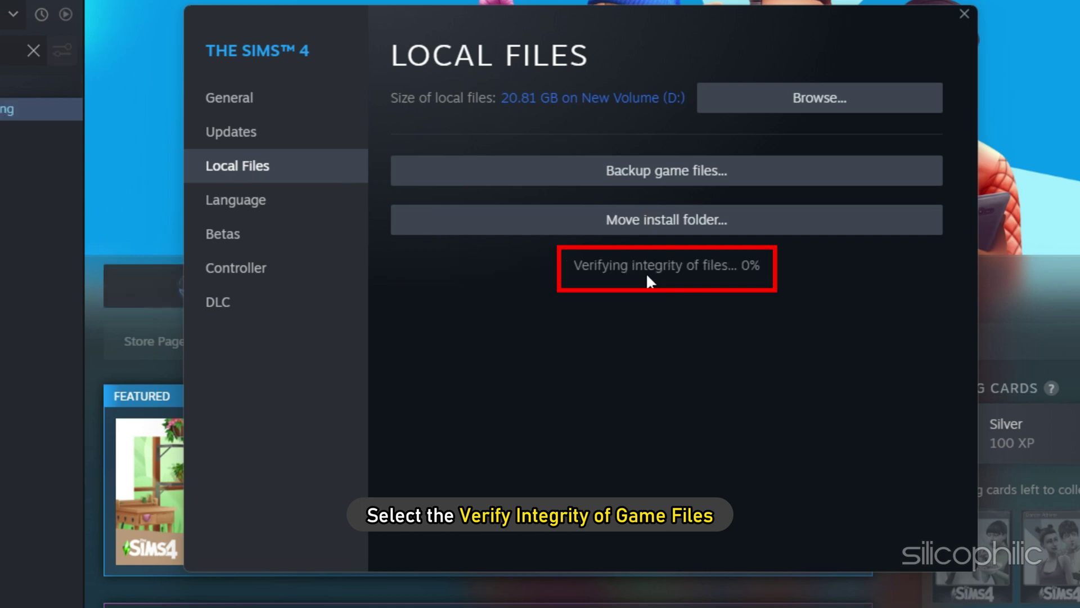